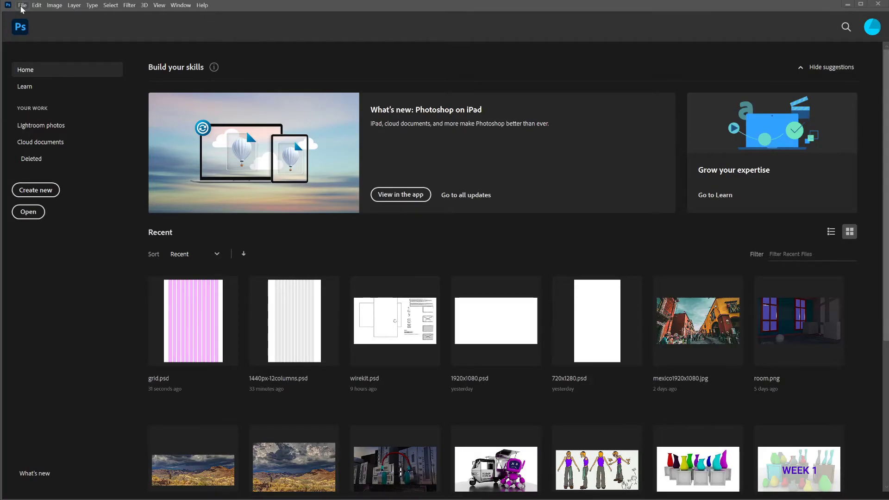
# Create a new 1280 × 1800 px portrait document at 72 pixels/inch in RGB Color
pyautogui.click(21, 5)
pyautogui.click(23, 14)
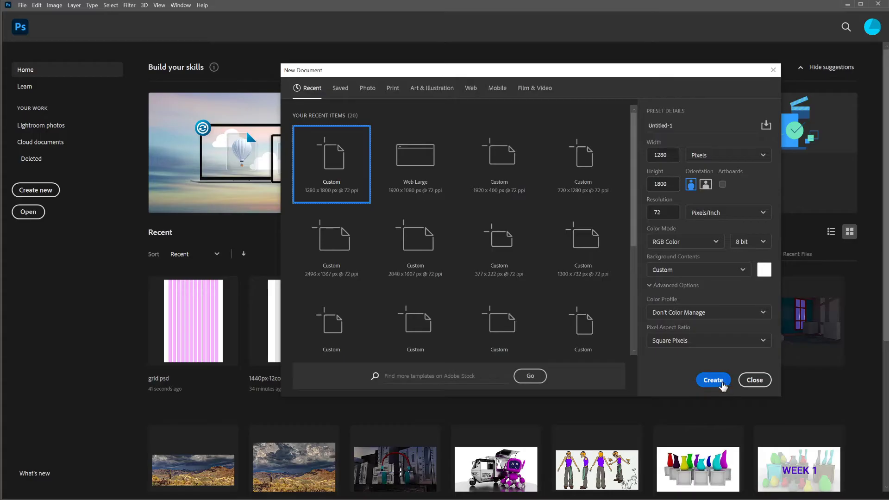
pyautogui.click(712, 380)
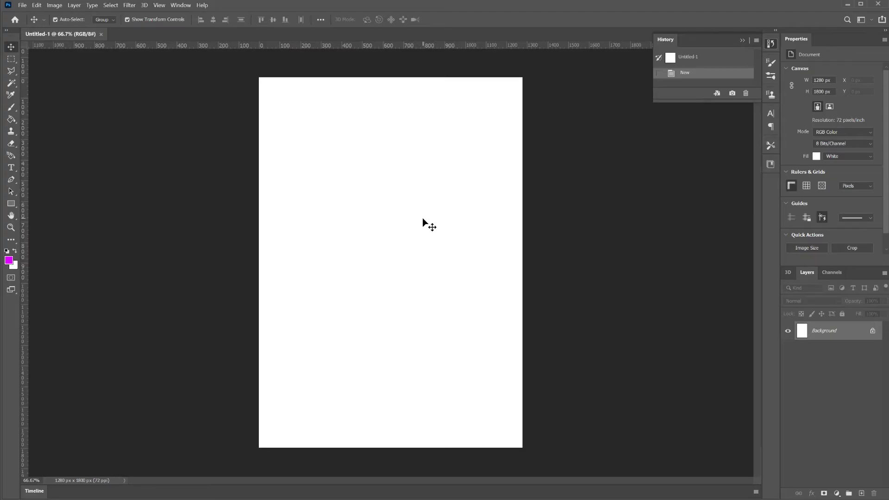
# Add a guide layout with 12 columns, a 20 px gutter, 100 px left and right margins, and 0 px top and bottom margins
pyautogui.click(155, 8)
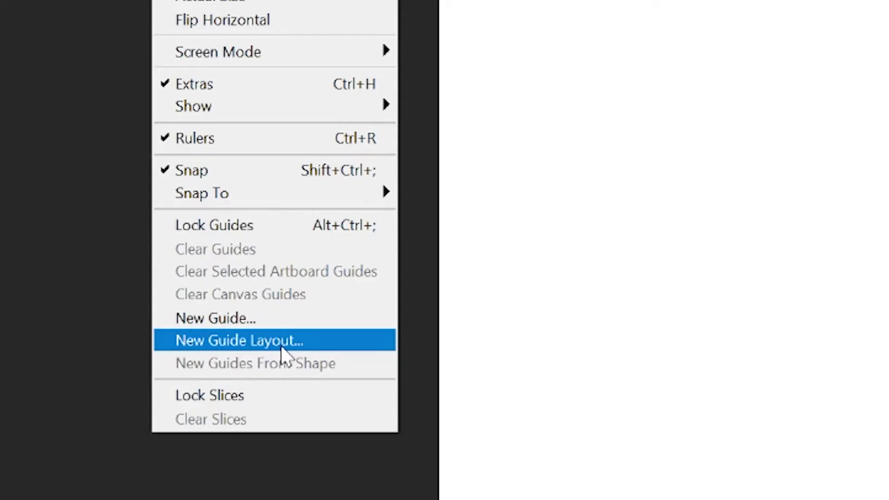
pyautogui.click(281, 348)
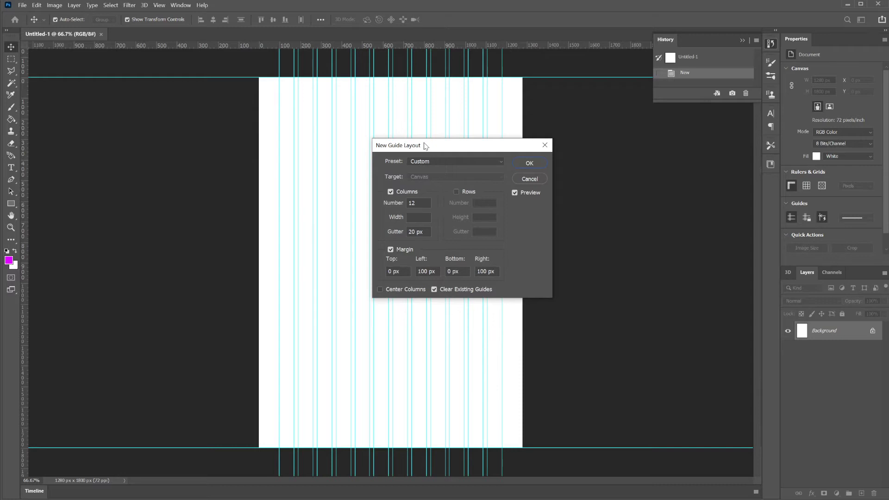
pyautogui.moveTo(425, 146); pyautogui.dragTo(586, 175)
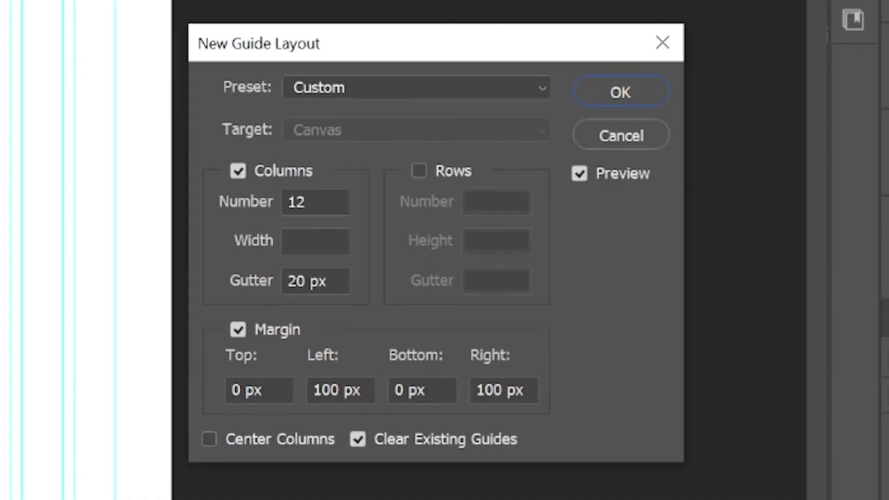
pyautogui.click(271, 202)
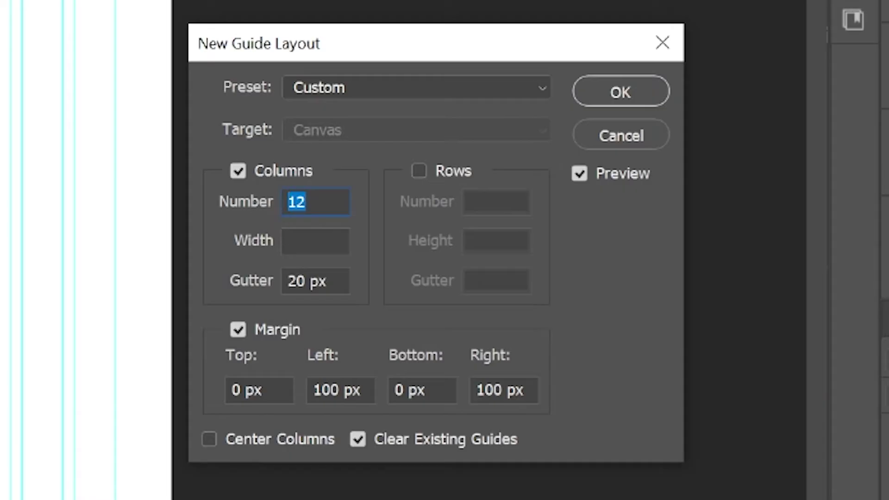
pyautogui.moveTo(303, 53); pyautogui.dragTo(312, 53)
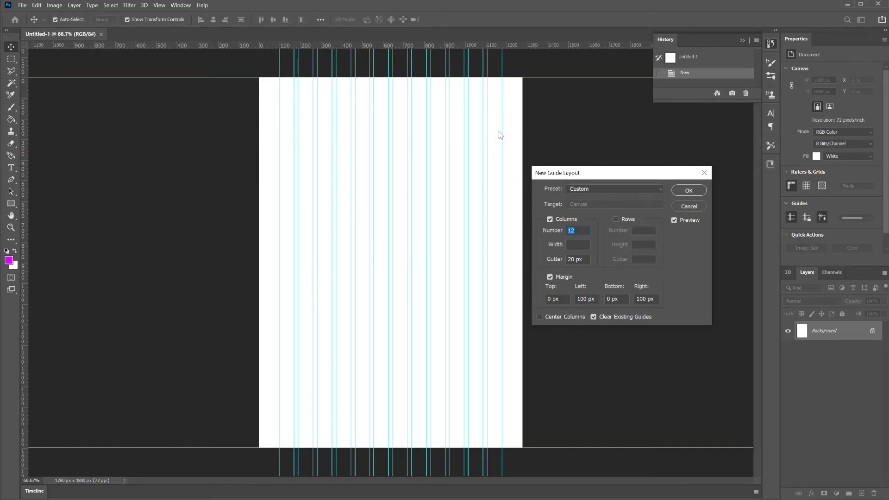
pyautogui.moveTo(565, 169); pyautogui.dragTo(588, 155)
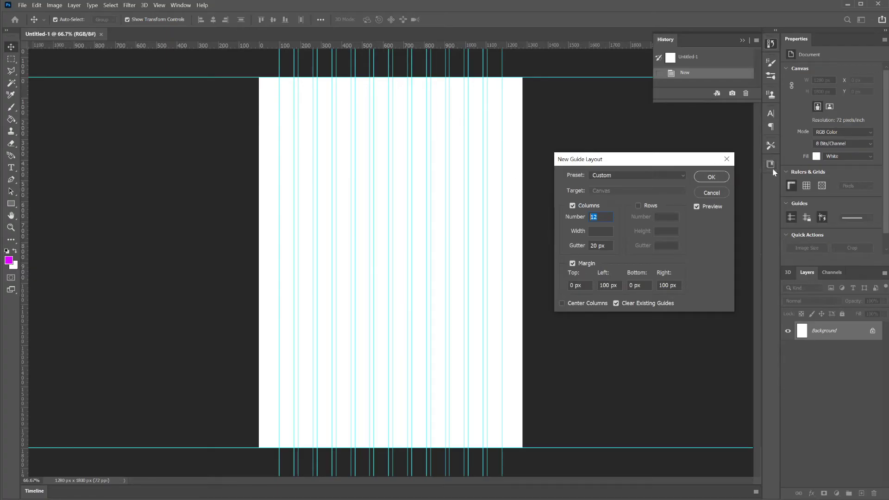
pyautogui.click(711, 177)
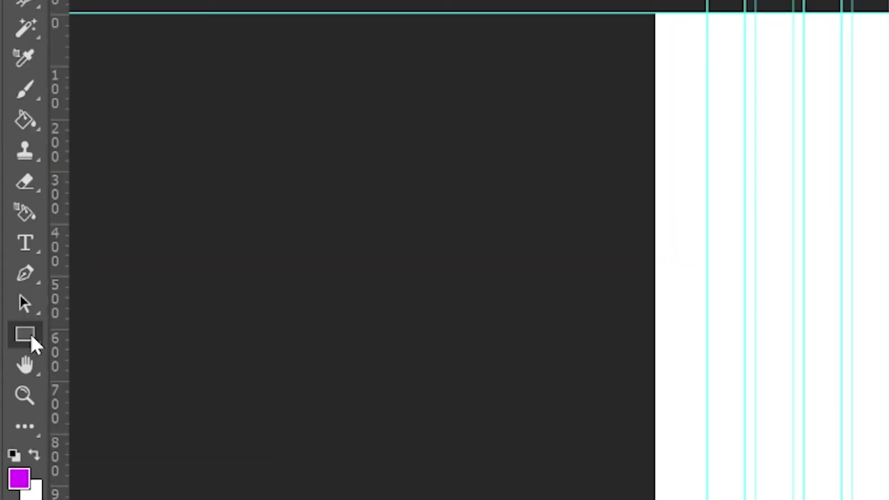
# Draw a 72 × 1800 px magenta rectangle filling the first column and duplicate it into the remaining eleven columns
pyautogui.rightClick(14, 206)
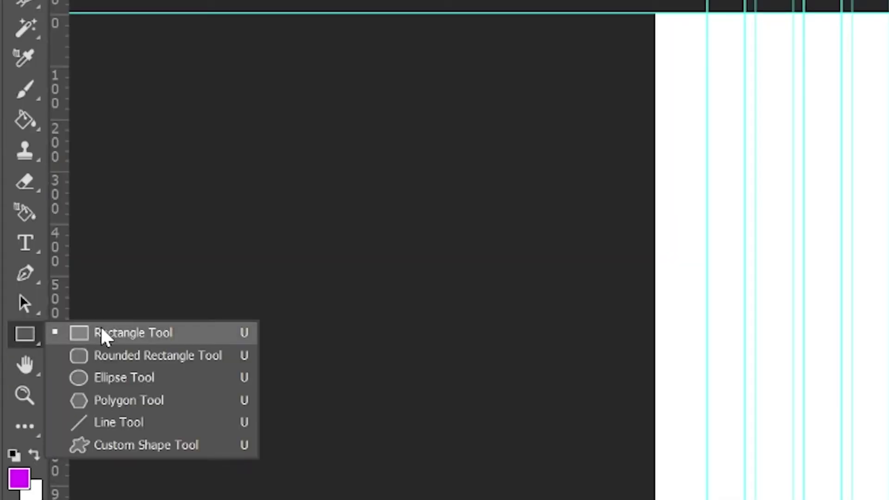
pyautogui.click(134, 337)
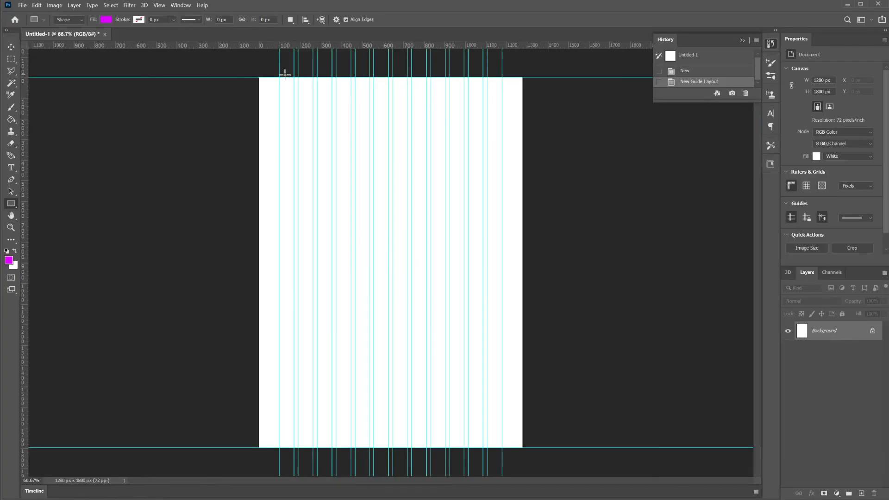
pyautogui.moveTo(279, 77); pyautogui.dragTo(292, 447)
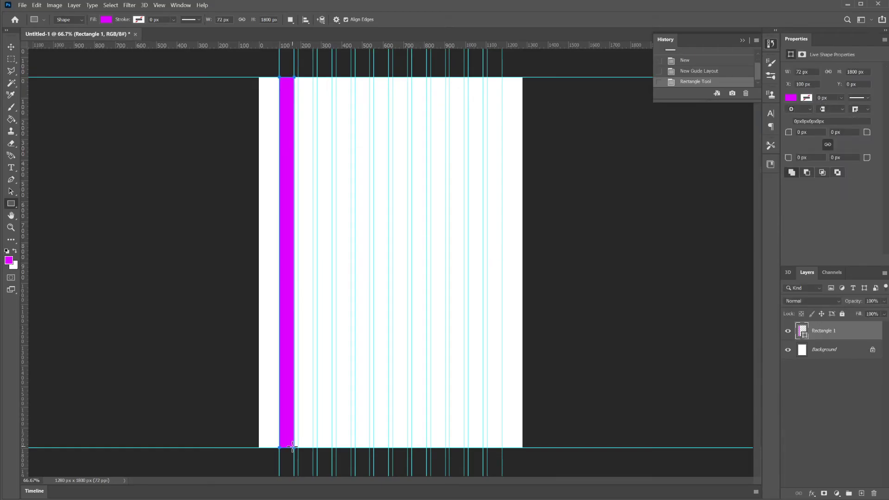
pyautogui.click(14, 47)
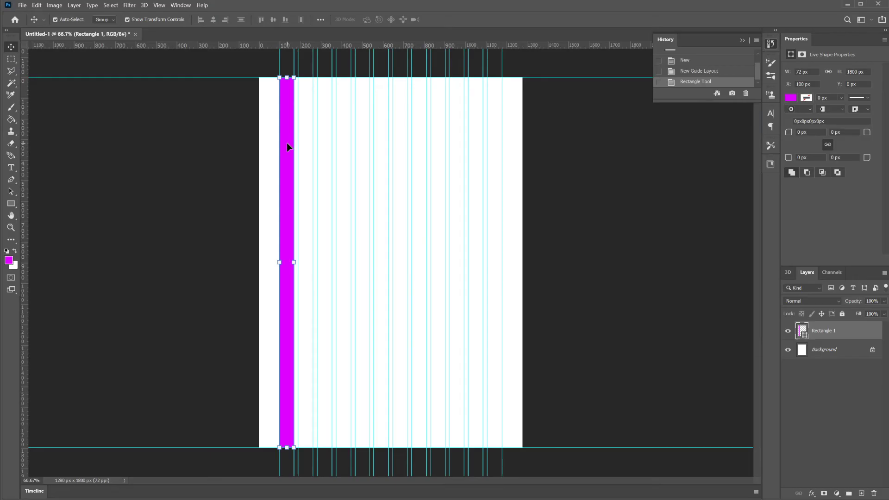
pyautogui.moveTo(287, 146); pyautogui.dragTo(492, 146)
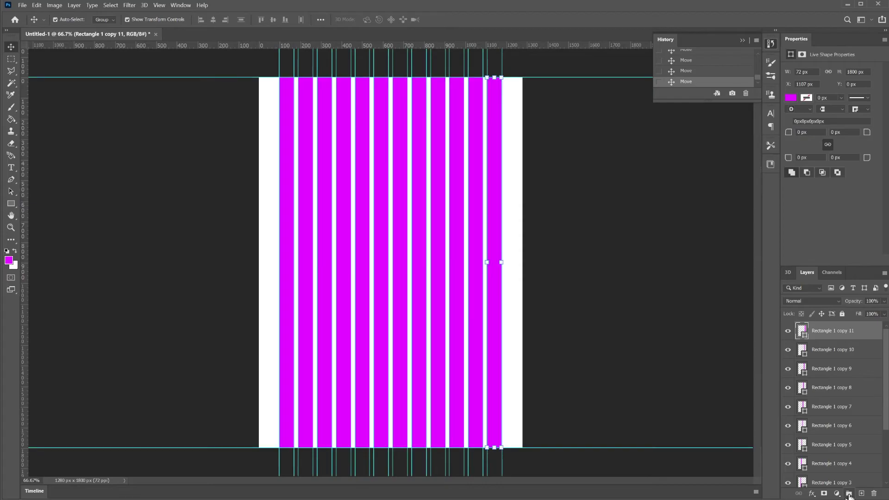
# Create a new layer group above the rectangle layers and name it "grids"
pyautogui.click(848, 493)
pyautogui.doubleClick(824, 327)
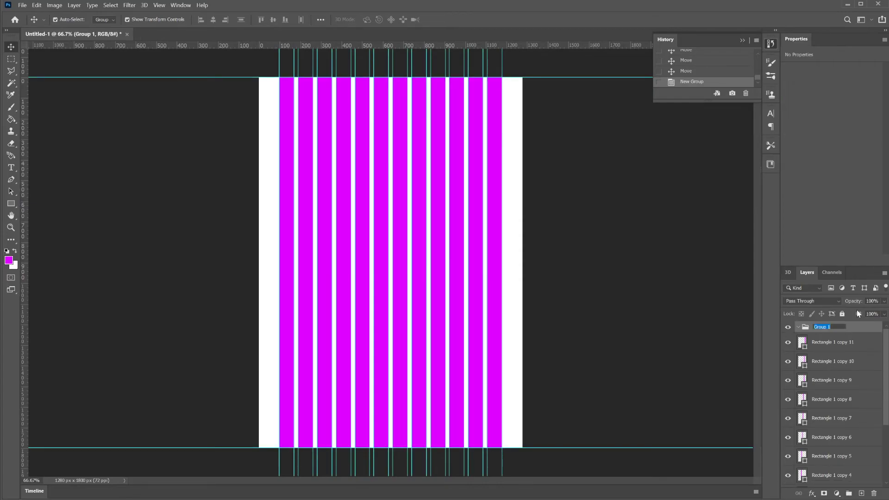
pyautogui.write('ds')
pyautogui.press('Return')
# Move all the rectangle layers into the grids group and collapse the group
pyautogui.click(830, 342)
pyautogui.scroll(-2, 847, 393)
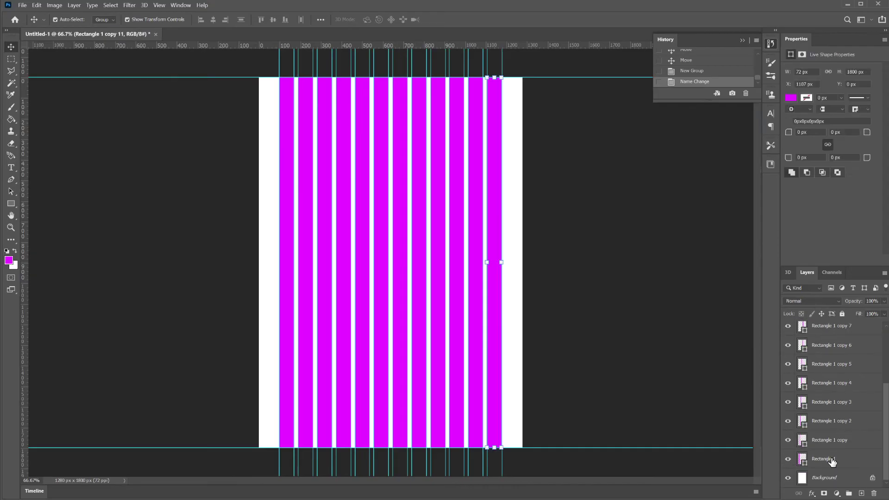
pyautogui.keyDown('shift'); pyautogui.click(831, 463); pyautogui.keyUp('shift')
pyautogui.scroll(2, 842, 429)
pyautogui.moveTo(841, 429); pyautogui.dragTo(826, 330)
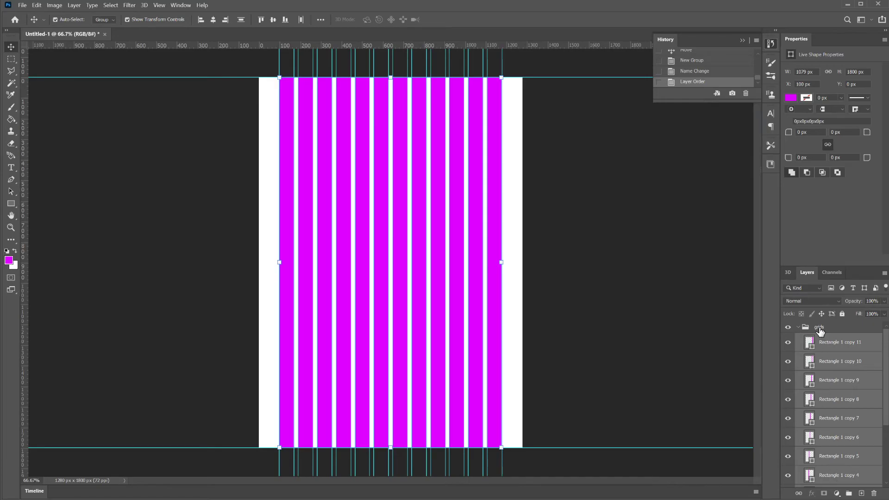
pyautogui.click(798, 327)
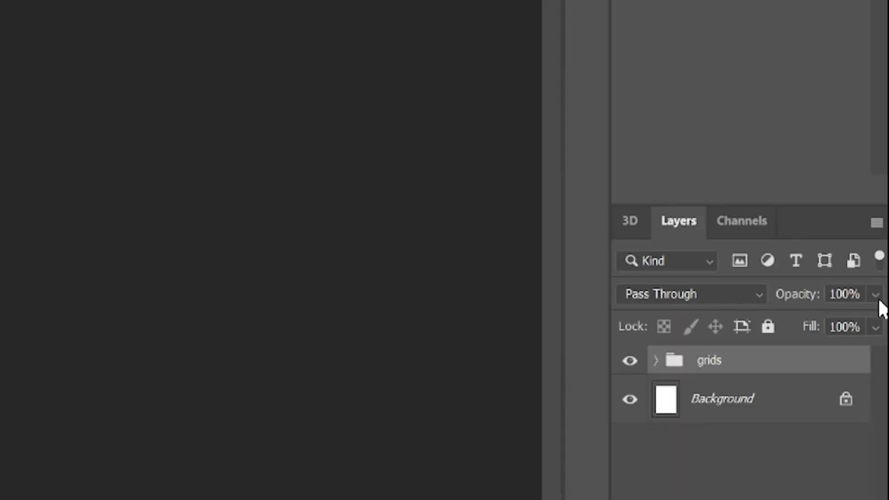
# Set the grids group's opacity to 30% and lock the group
pyautogui.click(844, 294)
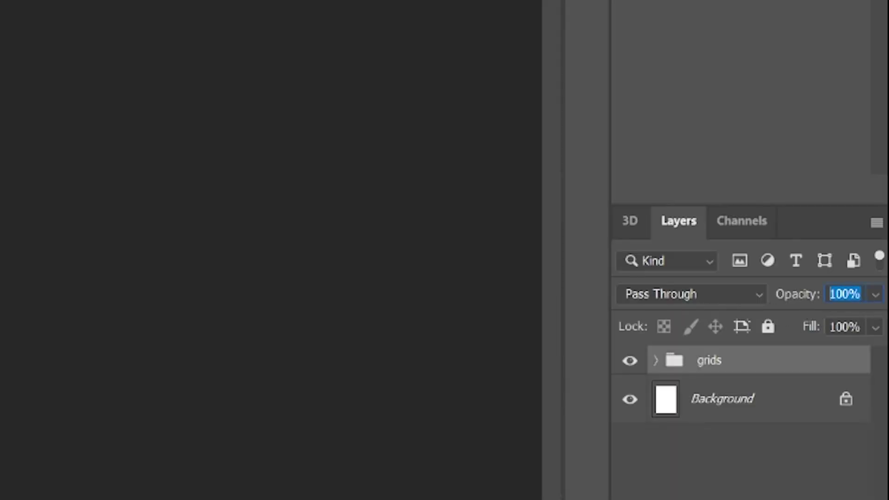
pyautogui.write('30')
pyautogui.press('Return')
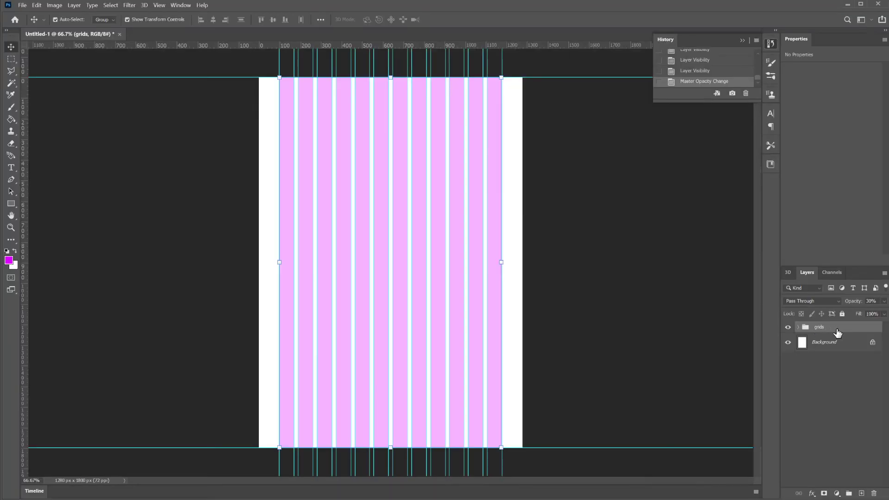
pyautogui.click(842, 313)
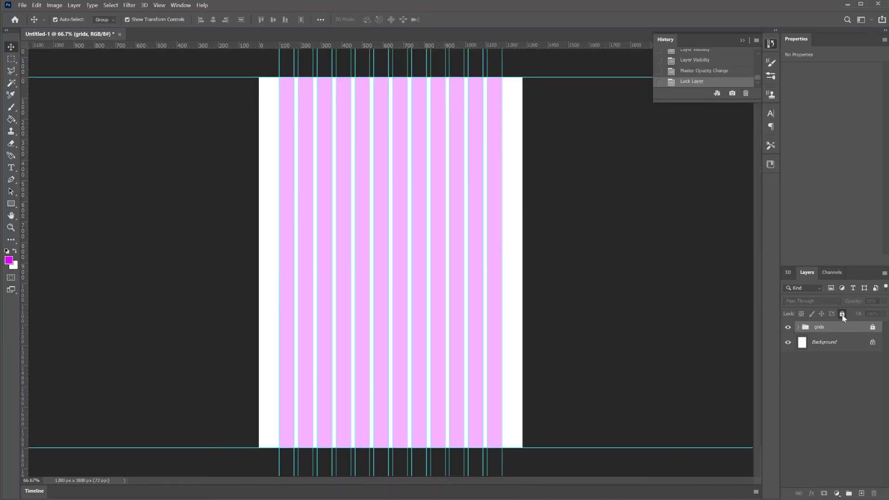
# Hide and reshow the grids group to check the page with and without the columns
pyautogui.click(846, 370)
pyautogui.click(816, 329)
pyautogui.click(787, 327)
pyautogui.click(787, 328)
pyautogui.click(820, 387)
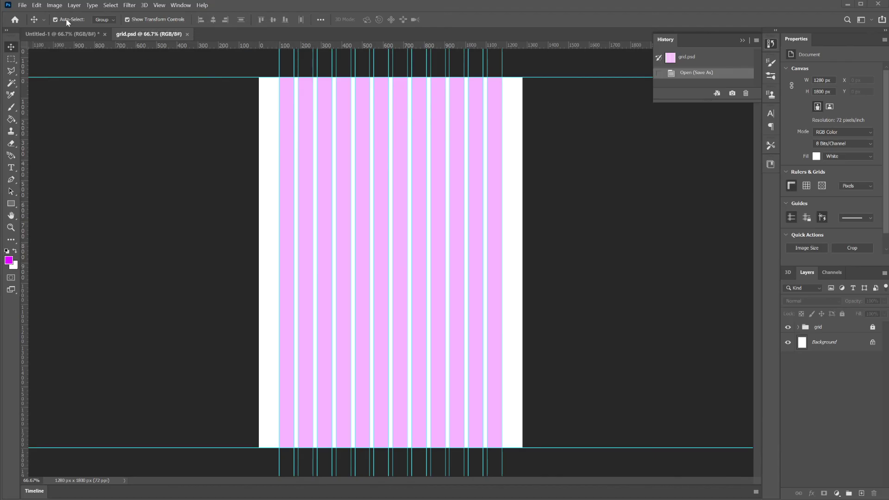
# Save the open grid.psd document as a Photoshop file named "hobby-grid" in the web101 folder
pyautogui.click(20, 6)
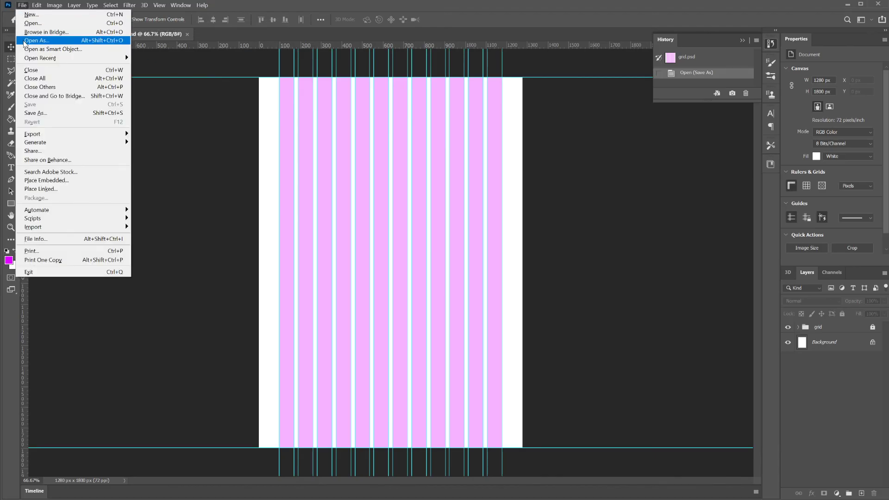
pyautogui.click(35, 113)
pyautogui.write('ho')
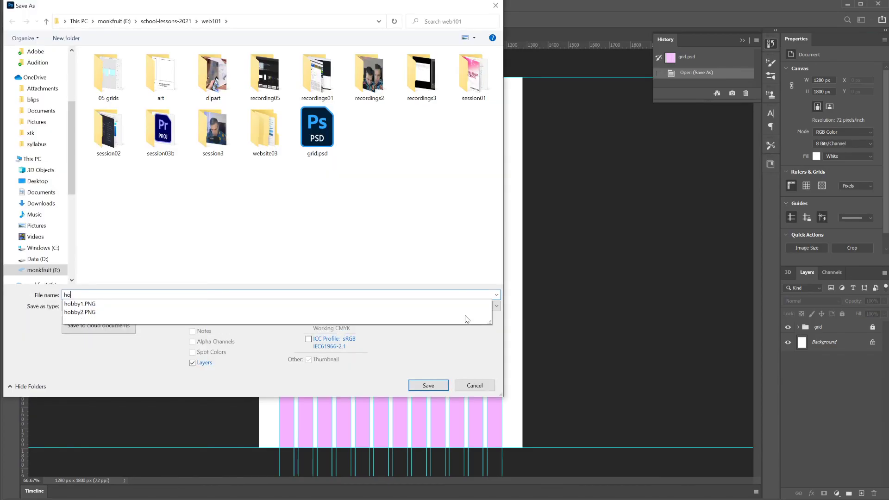
pyautogui.write('bby-grid')
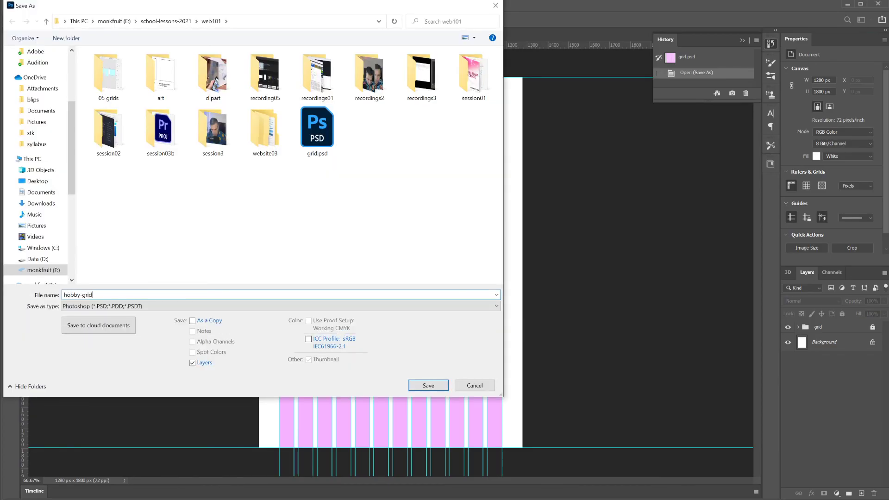
pyautogui.press('Return')
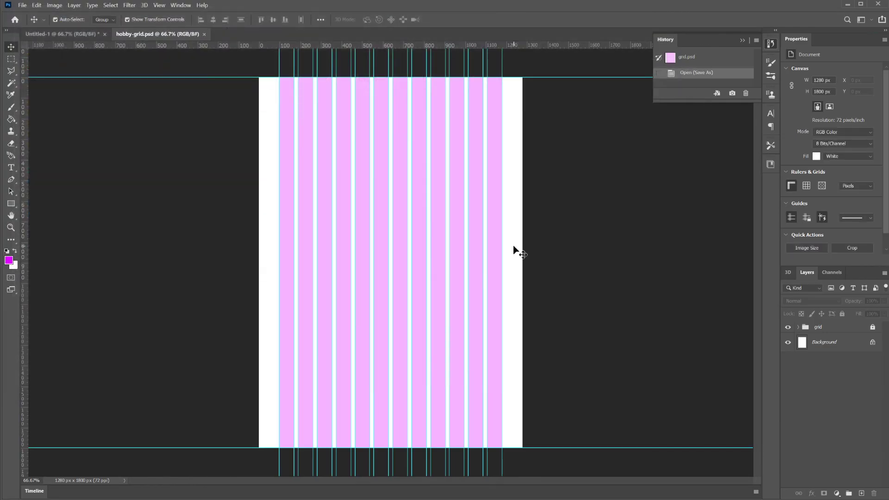